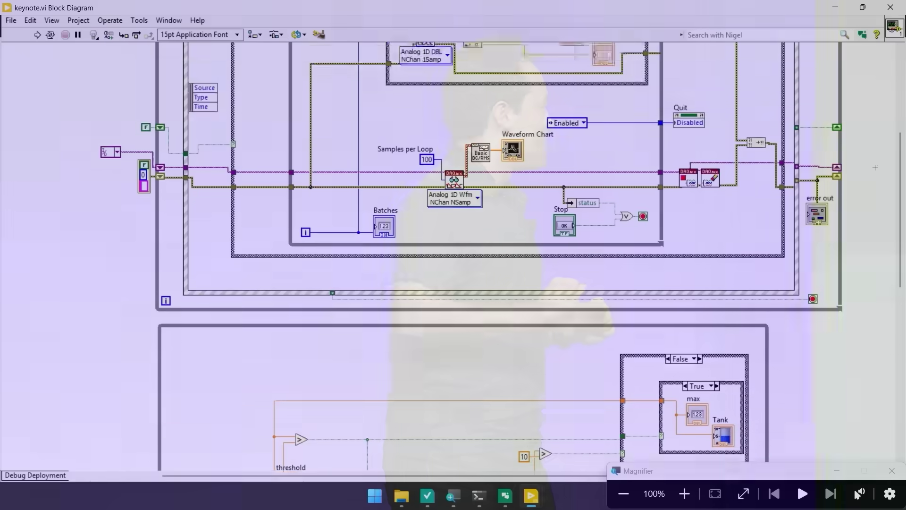
{"action": "scroll", "coordinate": [875, 167], "scroll_direction": "down", "scroll_amount": 5}
{"action": "scroll", "coordinate": [875, 167], "scroll_direction": "down", "scroll_amount": 2}
{"action": "scroll", "coordinate": [874, 167], "scroll_direction": "down", "scroll_amount": 2}
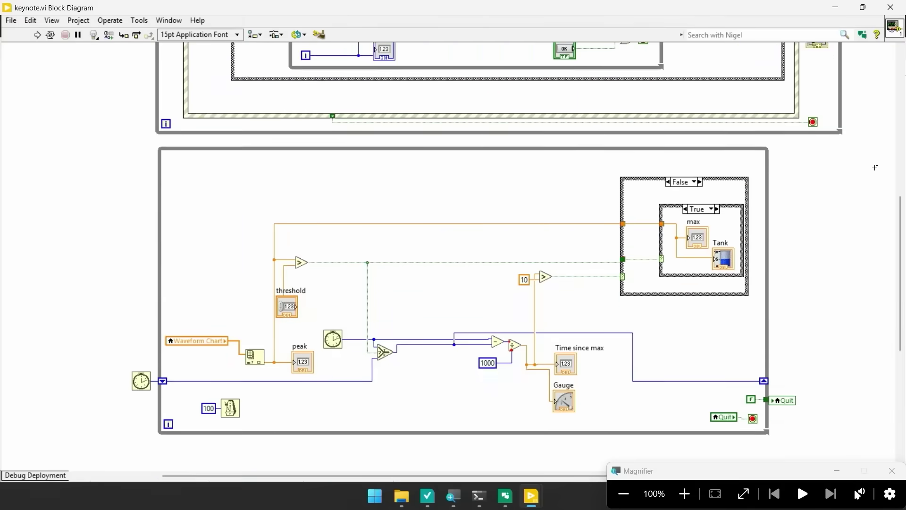
{"action": "scroll", "coordinate": [875, 168], "scroll_direction": "down", "scroll_amount": 2}
{"action": "scroll", "coordinate": [874, 168], "scroll_direction": "up", "scroll_amount": 2}
{"action": "scroll", "coordinate": [875, 167], "scroll_direction": "up", "scroll_amount": 1}
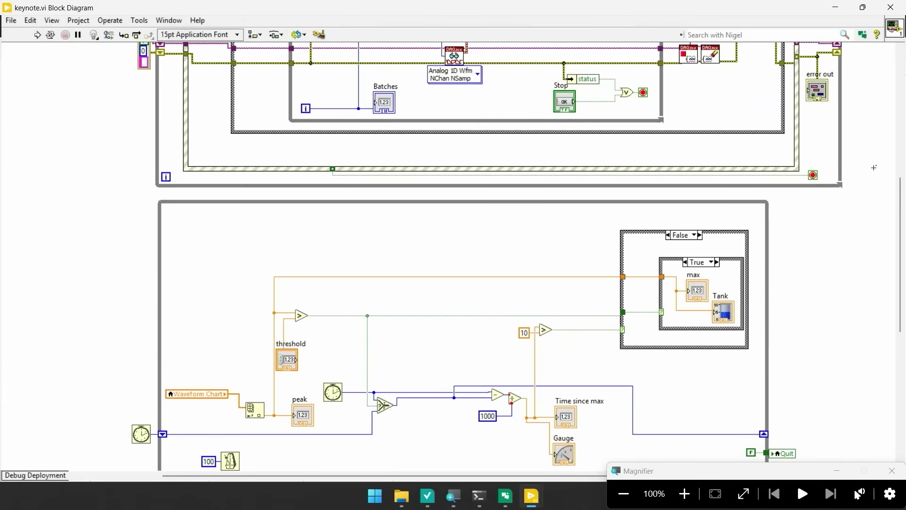
{"action": "scroll", "coordinate": [874, 167], "scroll_direction": "up", "scroll_amount": 2}
{"action": "scroll", "coordinate": [875, 167], "scroll_direction": "up", "scroll_amount": 1}
{"action": "scroll", "coordinate": [874, 167], "scroll_direction": "up", "scroll_amount": 1}
{"action": "scroll", "coordinate": [874, 167], "scroll_direction": "up", "scroll_amount": 2}
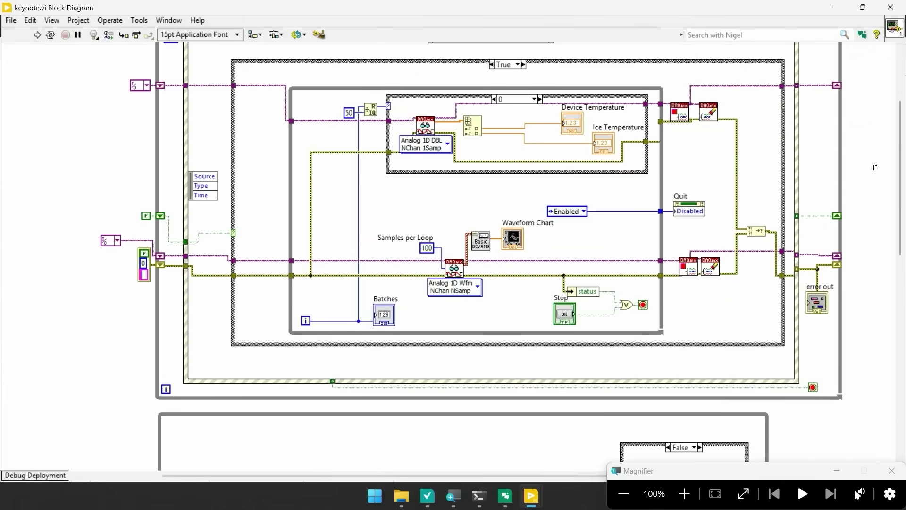
{"action": "scroll", "coordinate": [873, 167], "scroll_direction": "up", "scroll_amount": 1}
{"action": "scroll", "coordinate": [874, 167], "scroll_direction": "up", "scroll_amount": 1}
{"action": "scroll", "coordinate": [874, 168], "scroll_direction": "up", "scroll_amount": 1}
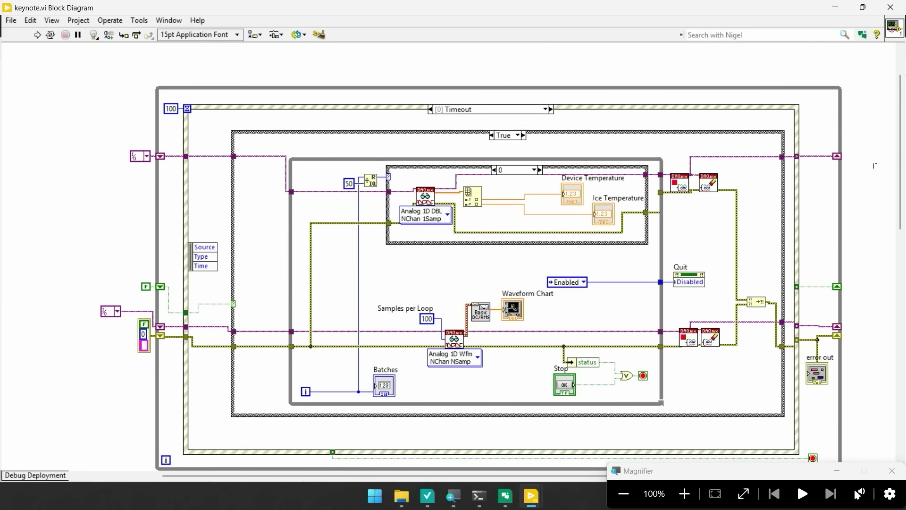
Show Context Help for the Device Temperature indicator and move the help window aside
{"action": "left_click", "coordinate": [877, 35]}
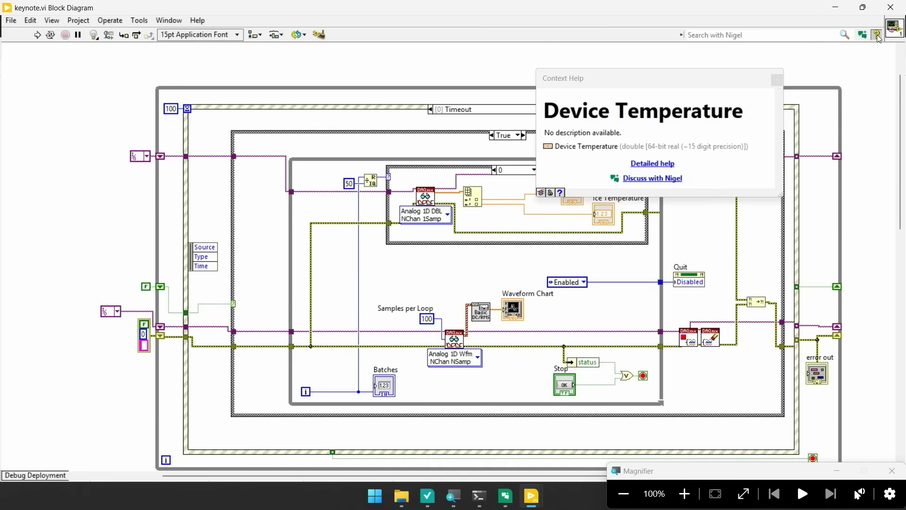
{"action": "mouse_move", "coordinate": [894, 33]}
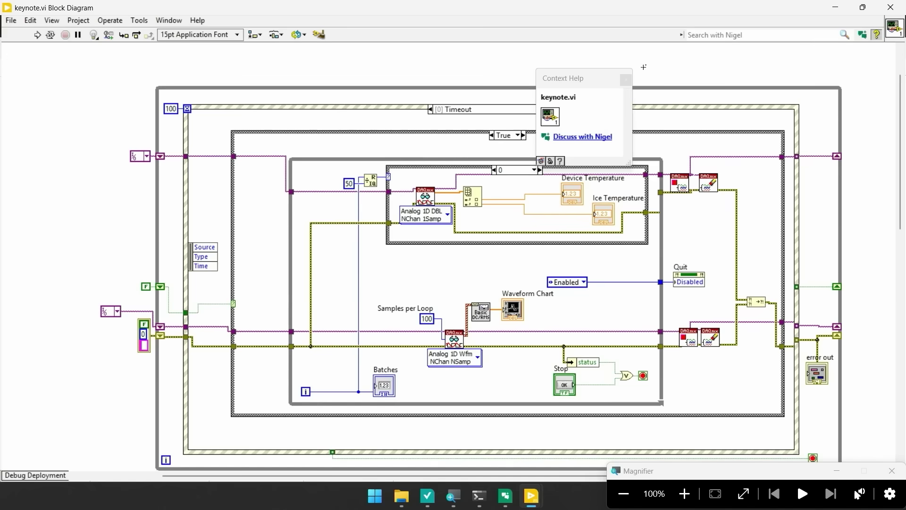
{"action": "left_click_drag", "start_coordinate": [594, 86], "coordinate": [815, 76]}
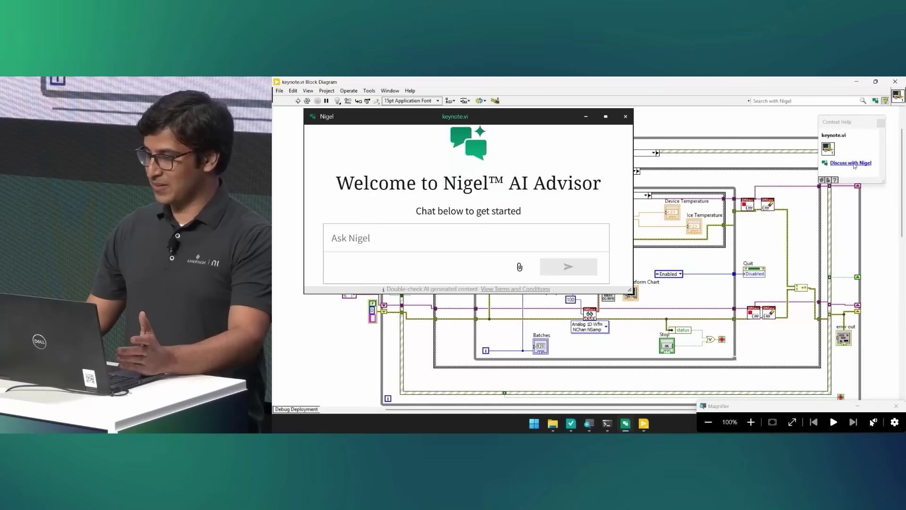
{"action": "double_click", "coordinate": [527, 124]}
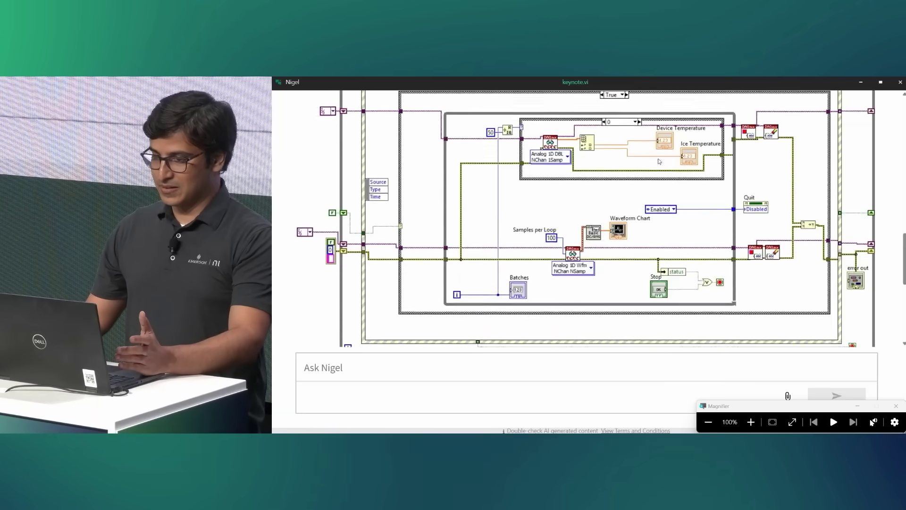
{"action": "scroll", "coordinate": [694, 212], "scroll_direction": "down", "scroll_amount": 3}
{"action": "scroll", "coordinate": [693, 213], "scroll_direction": "down", "scroll_amount": 3}
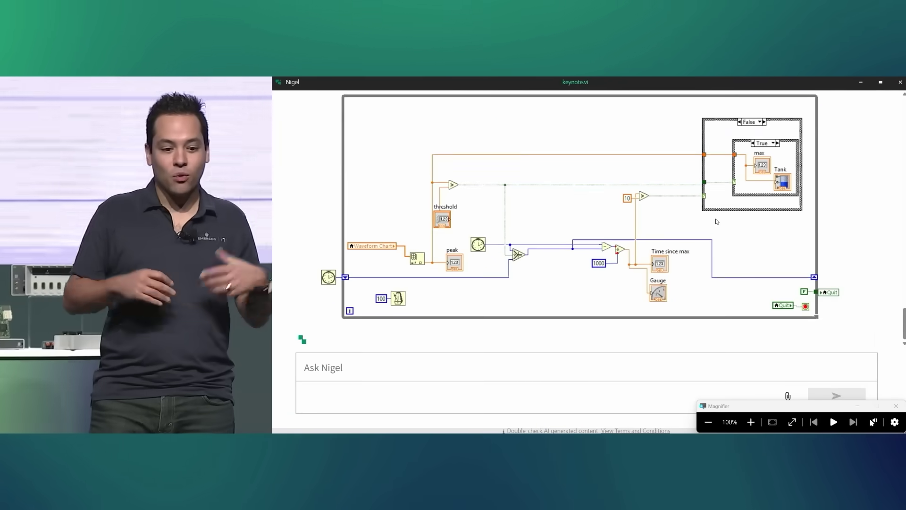
{"action": "scroll", "coordinate": [715, 221], "scroll_direction": "down", "scroll_amount": 5}
{"action": "scroll", "coordinate": [716, 221], "scroll_direction": "down", "scroll_amount": 5}
{"action": "scroll", "coordinate": [717, 221], "scroll_direction": "up", "scroll_amount": 5}
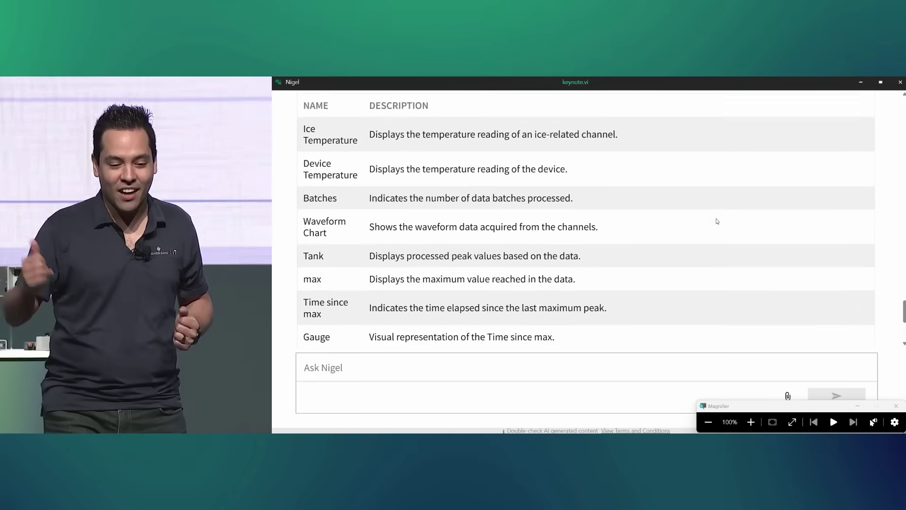
{"action": "scroll", "coordinate": [717, 222], "scroll_direction": "up", "scroll_amount": 5}
{"action": "scroll", "coordinate": [717, 219], "scroll_direction": "up", "scroll_amount": 3}
{"action": "scroll", "coordinate": [717, 220], "scroll_direction": "up", "scroll_amount": 2}
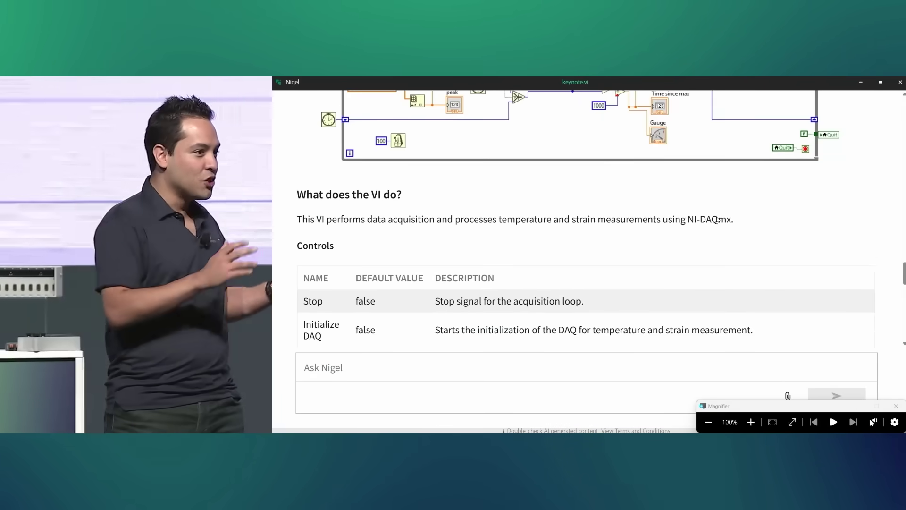
{"action": "scroll", "coordinate": [718, 221], "scroll_direction": "down", "scroll_amount": 1}
{"action": "scroll", "coordinate": [718, 220], "scroll_direction": "down", "scroll_amount": 1}
{"action": "scroll", "coordinate": [717, 220], "scroll_direction": "down", "scroll_amount": 2}
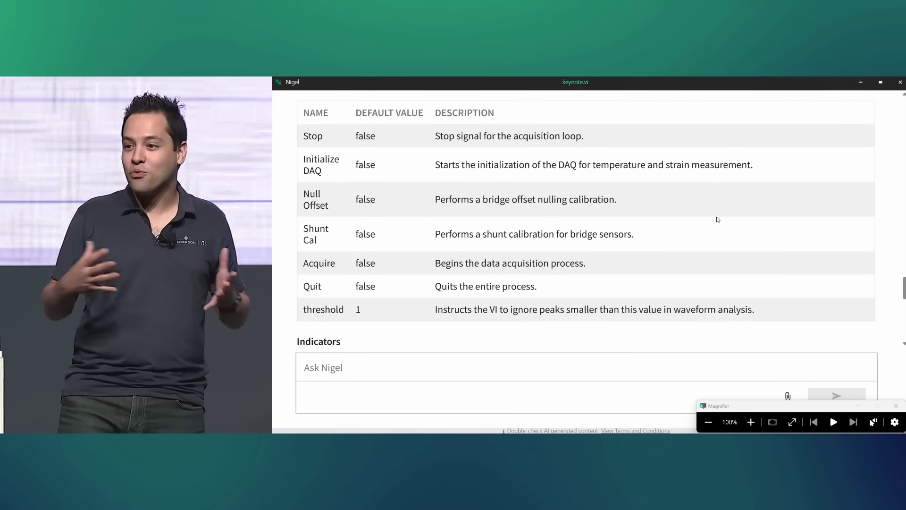
{"action": "scroll", "coordinate": [717, 219], "scroll_direction": "down", "scroll_amount": 2}
{"action": "scroll", "coordinate": [717, 220], "scroll_direction": "down", "scroll_amount": 1}
{"action": "scroll", "coordinate": [717, 219], "scroll_direction": "down", "scroll_amount": 3}
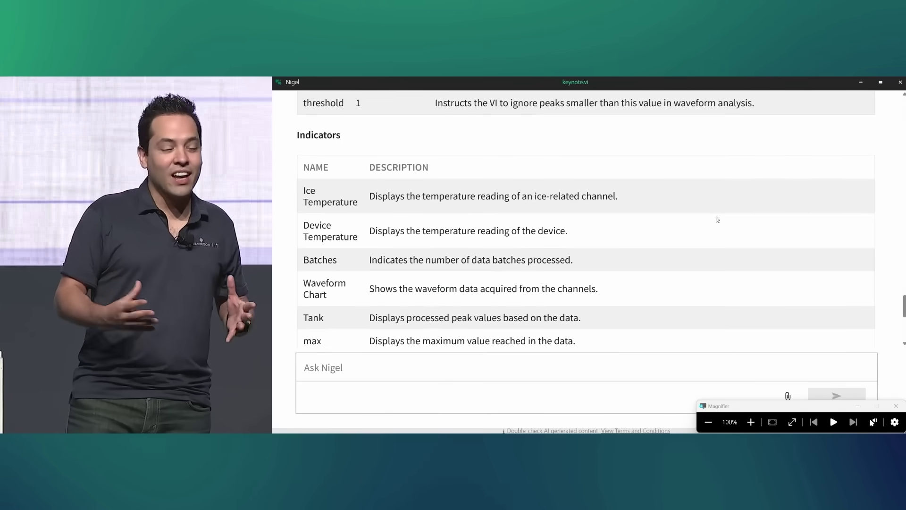
{"action": "scroll", "coordinate": [717, 219], "scroll_direction": "down", "scroll_amount": 3}
{"action": "scroll", "coordinate": [717, 219], "scroll_direction": "down", "scroll_amount": 2}
{"action": "scroll", "coordinate": [717, 220], "scroll_direction": "down", "scroll_amount": 1}
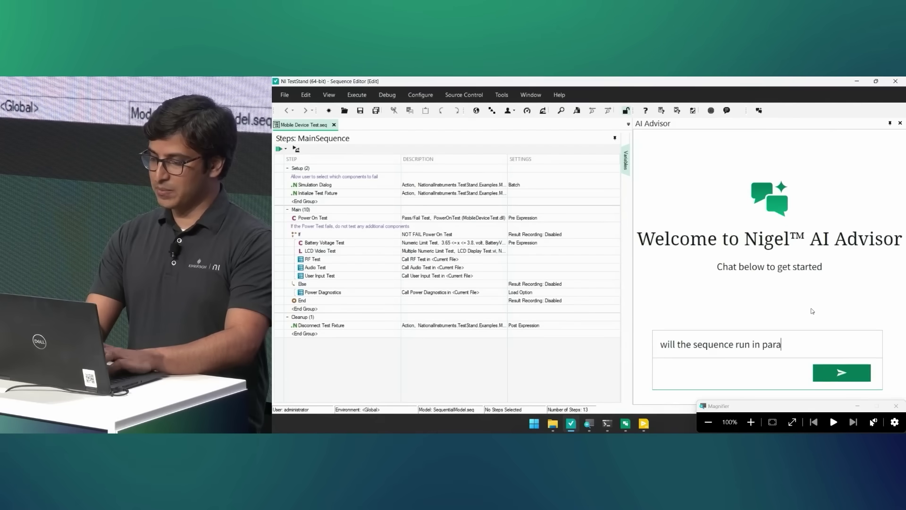
Send 'will the sequence run in parallel?' to the AI Advisor
{"action": "key", "text": "Return"}
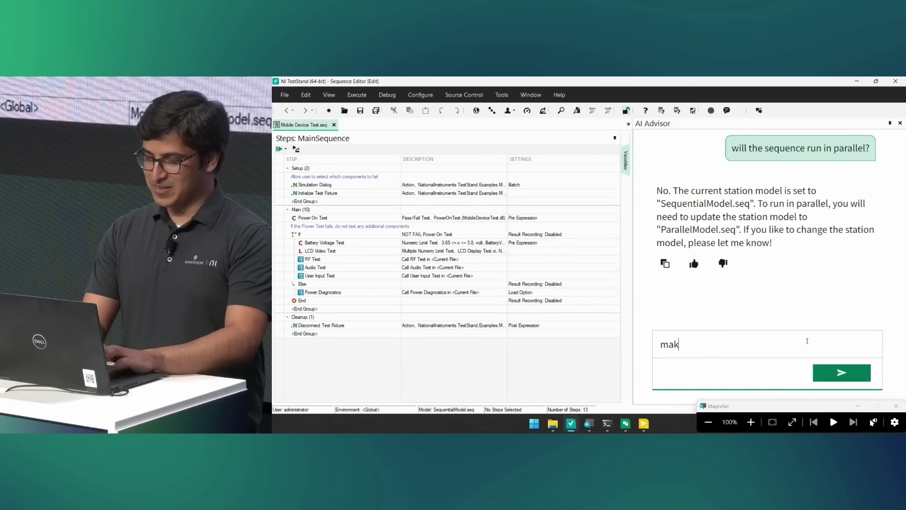
Send 'make it so' so the advisor switches the model to ParallelModel.seq
{"action": "key", "text": "Return"}
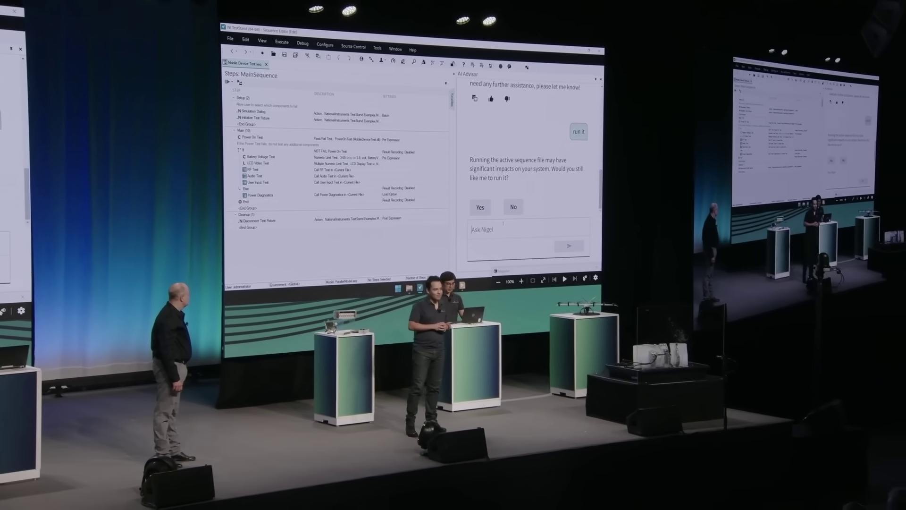
Answer Yes to let the advisor run the active sequence file
{"action": "left_click", "coordinate": [479, 212]}
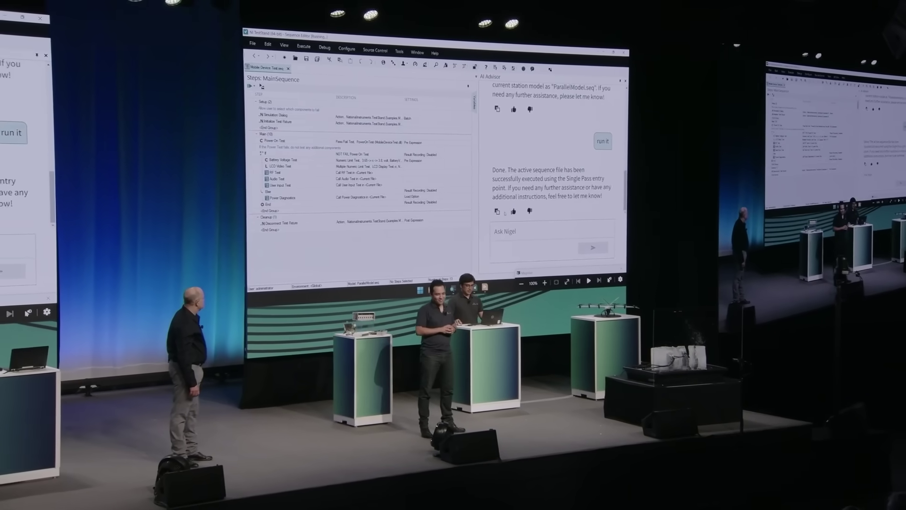